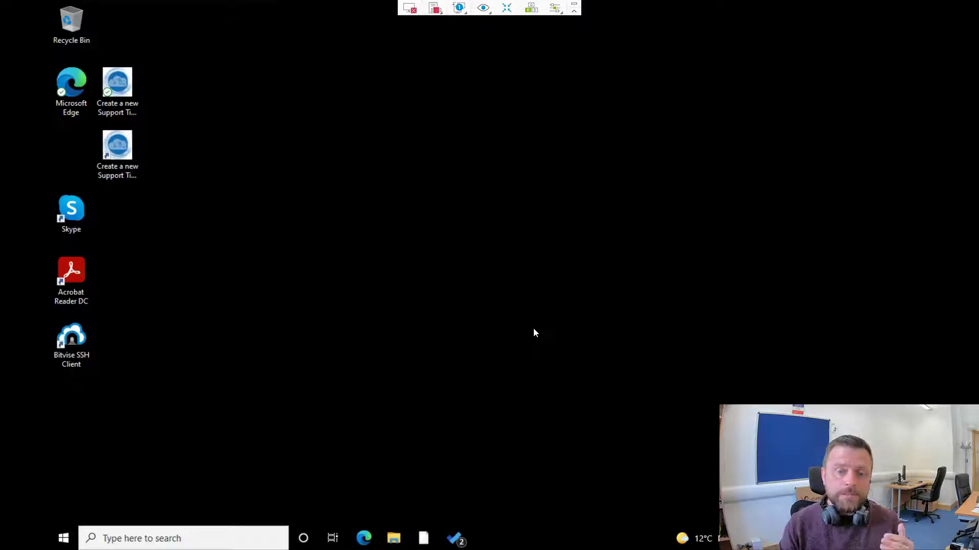
Search the Start menu for 'account' and open the Email & accounts settings result.
left_click(63, 539)
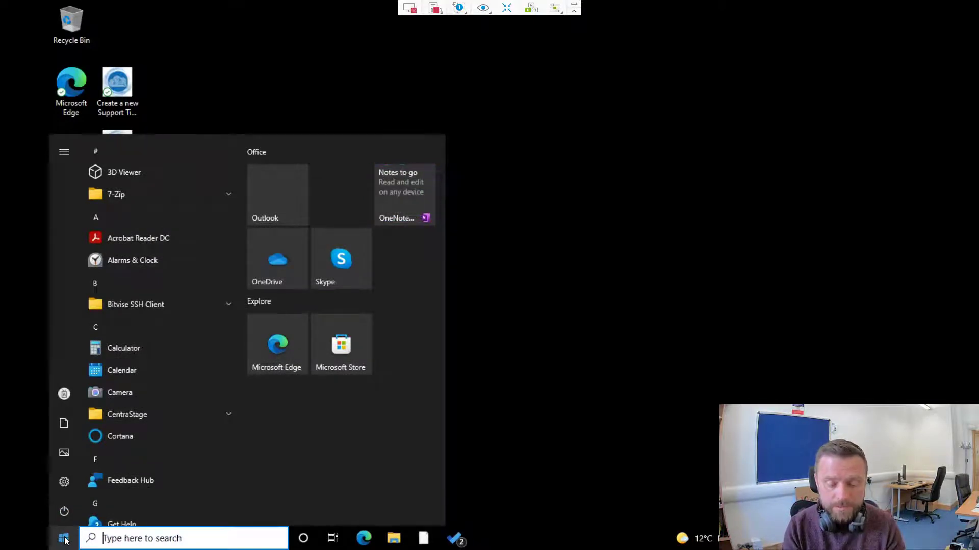
type("aoun")
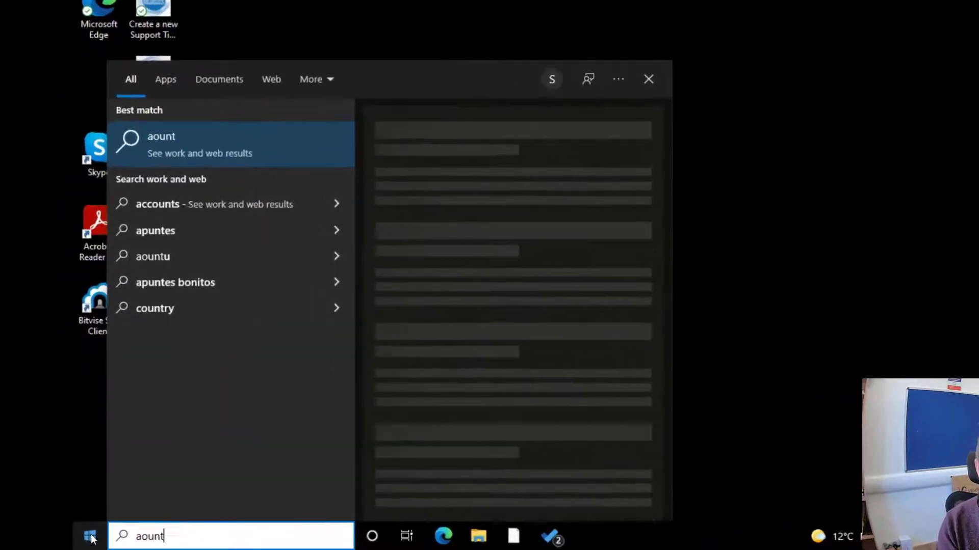
key("BackSpace")
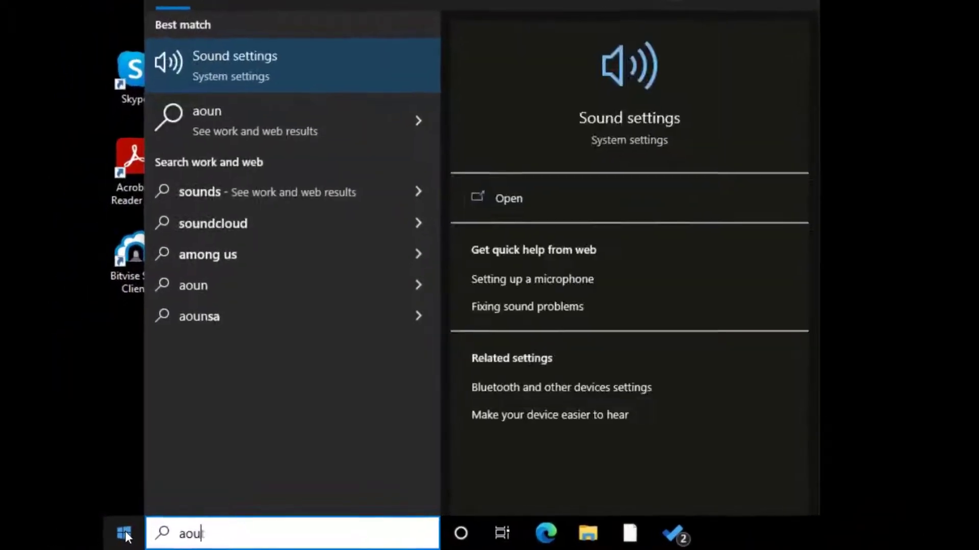
key("BackSpace")
key("BackSpace")
type("ccount")
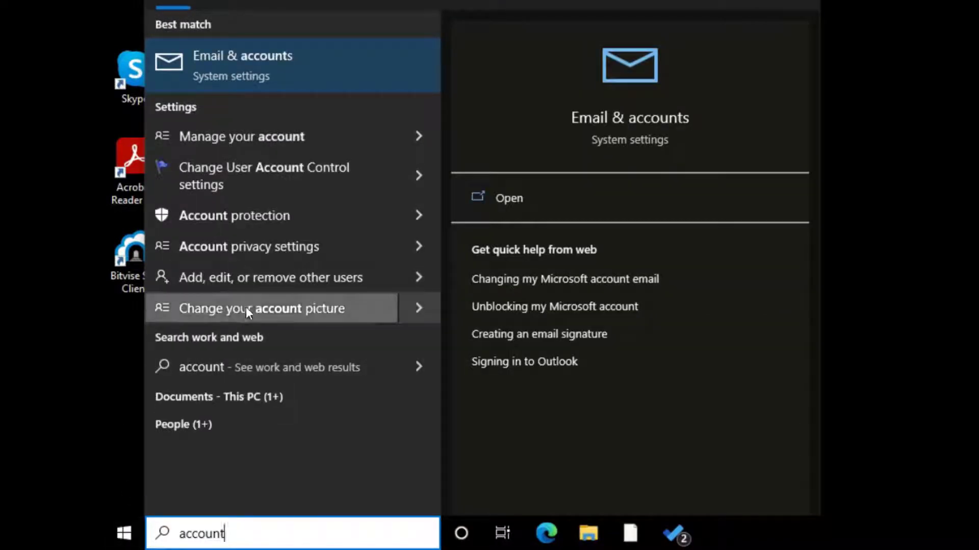
left_click(254, 73)
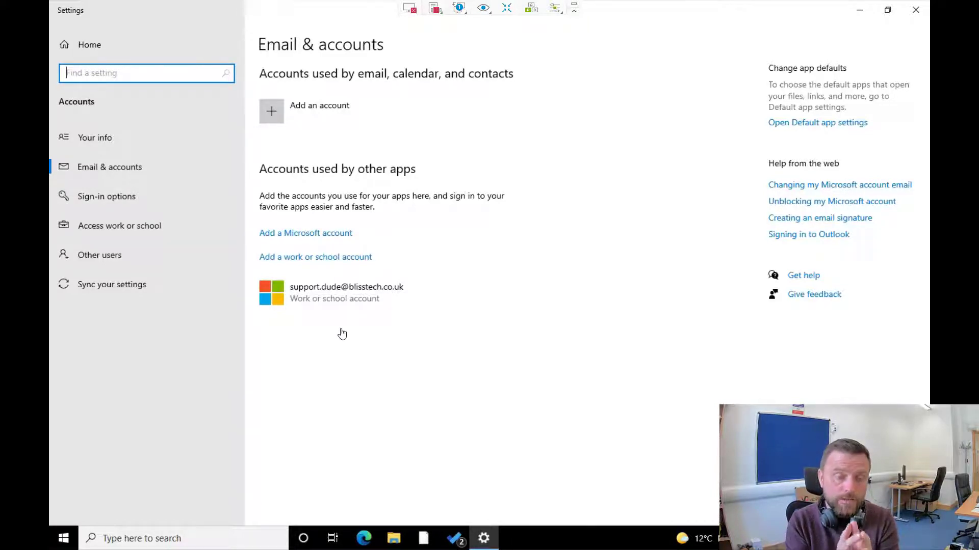
Move from Access work or school to the Other users page in Accounts.
left_click(155, 228)
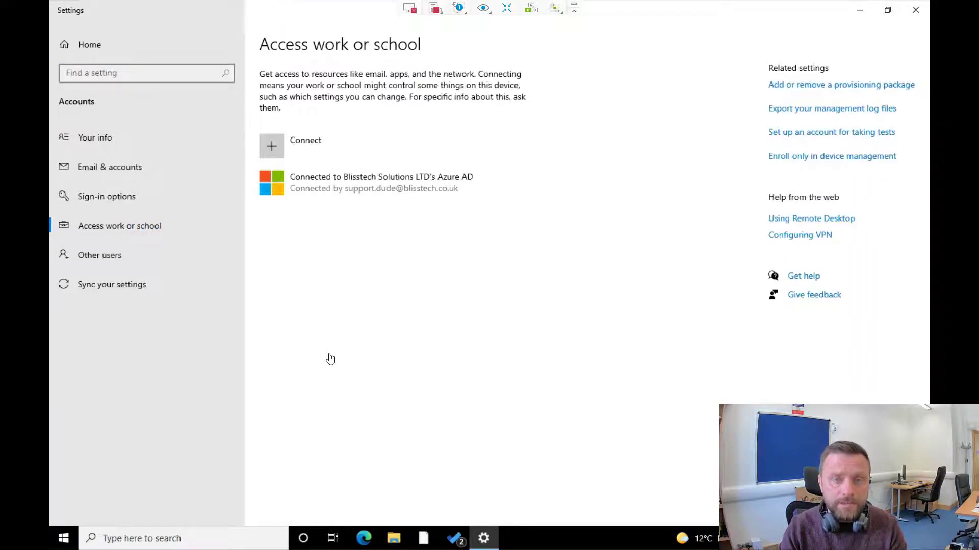
left_click(117, 254)
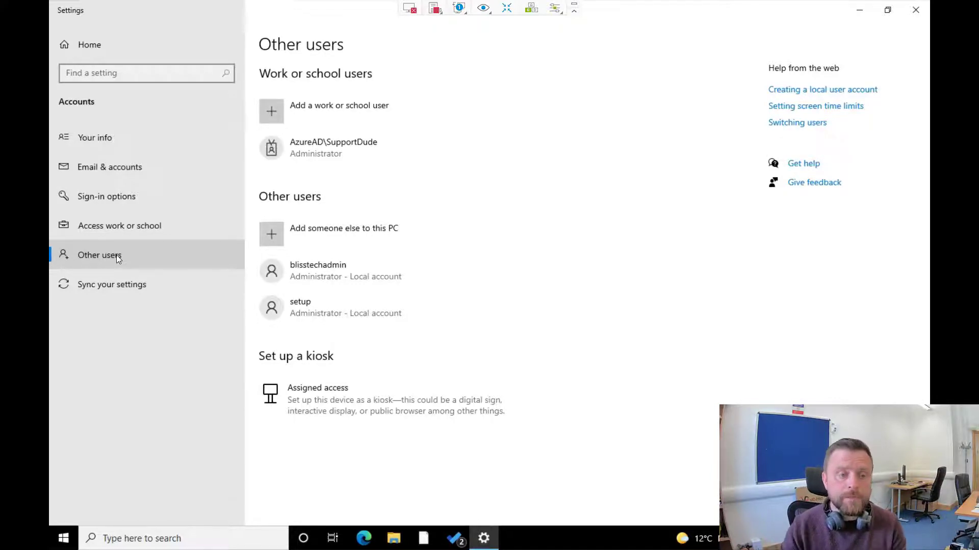
Choose 'Add someone else to this PC' and proceed without the person's sign-in information.
left_click(283, 237)
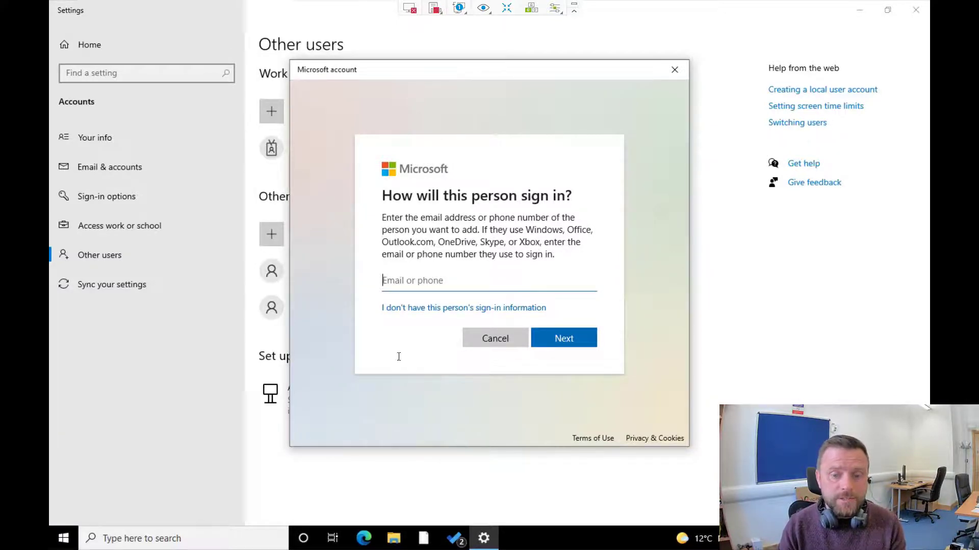
left_click(434, 309)
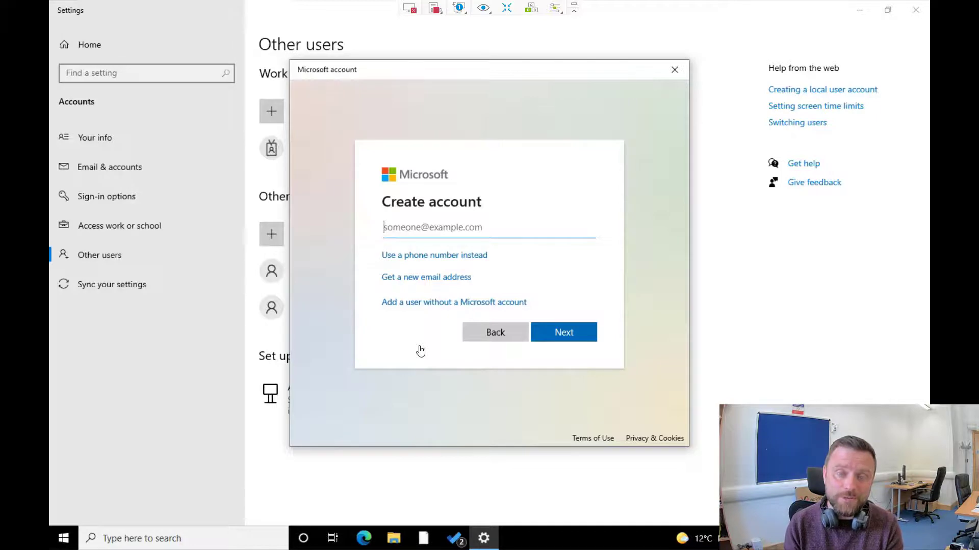
Add a user without a Microsoft account named 'Bob', entering a password twice.
left_click(427, 303)
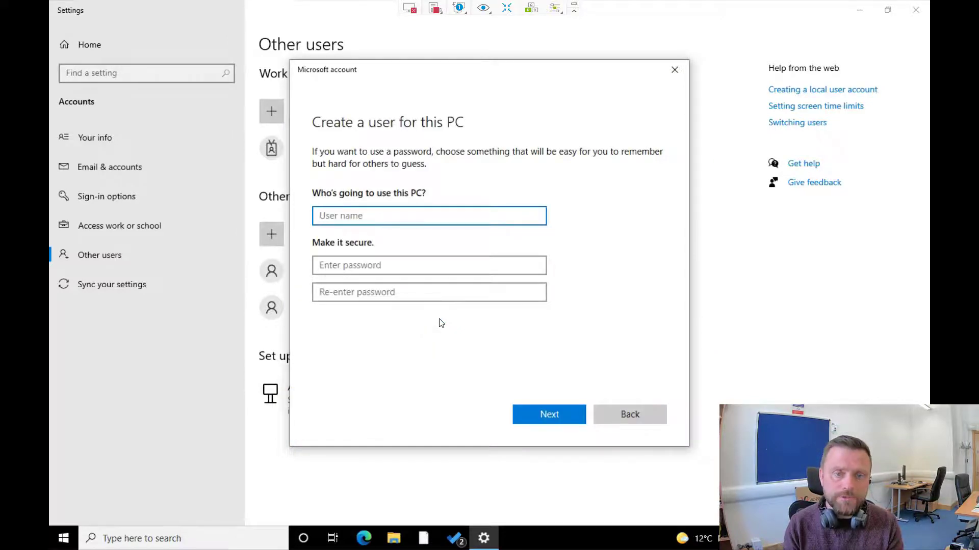
type("Bob")
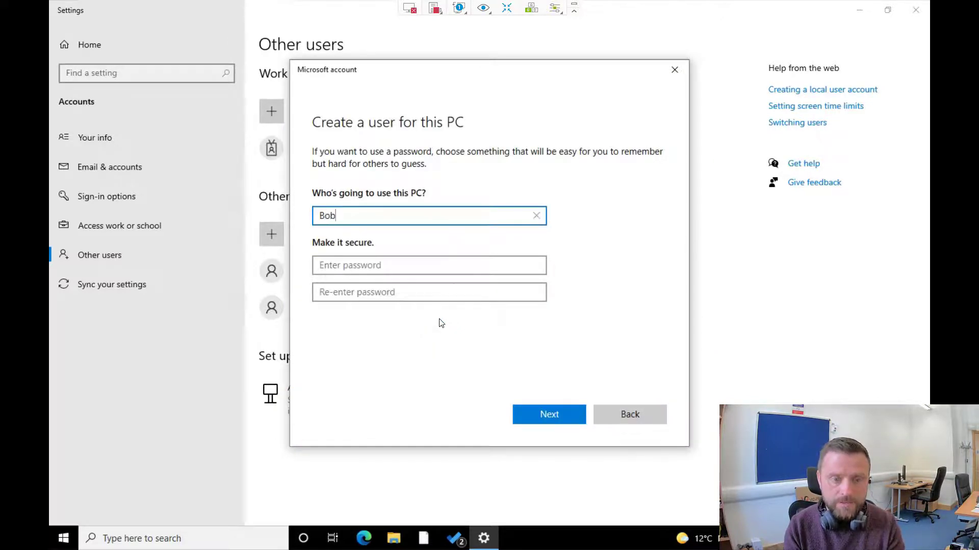
key("Tab")
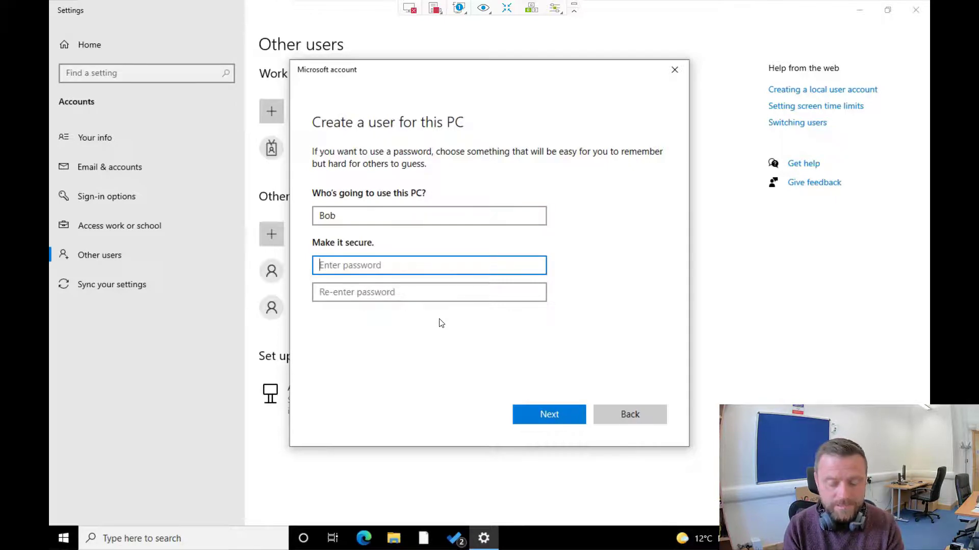
type("password123")
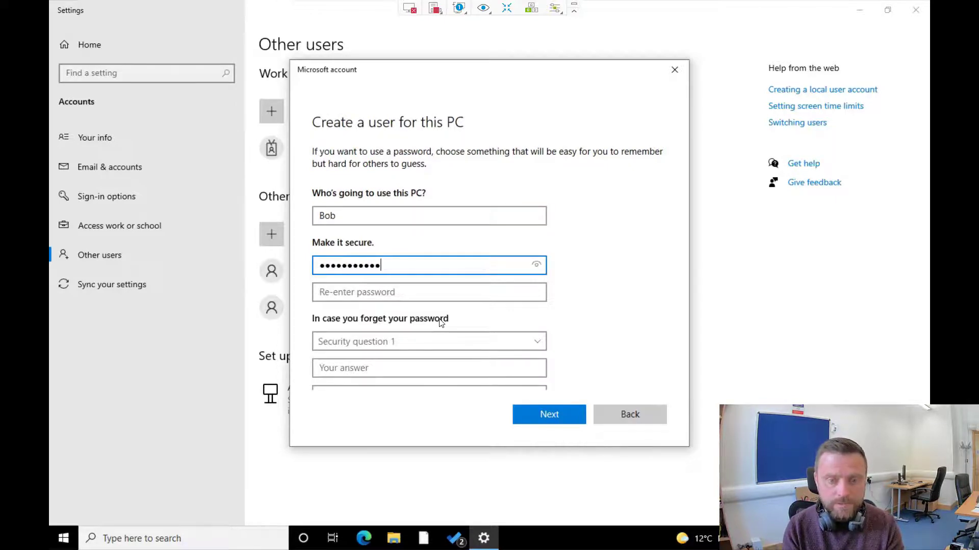
key("Tab")
type("password")
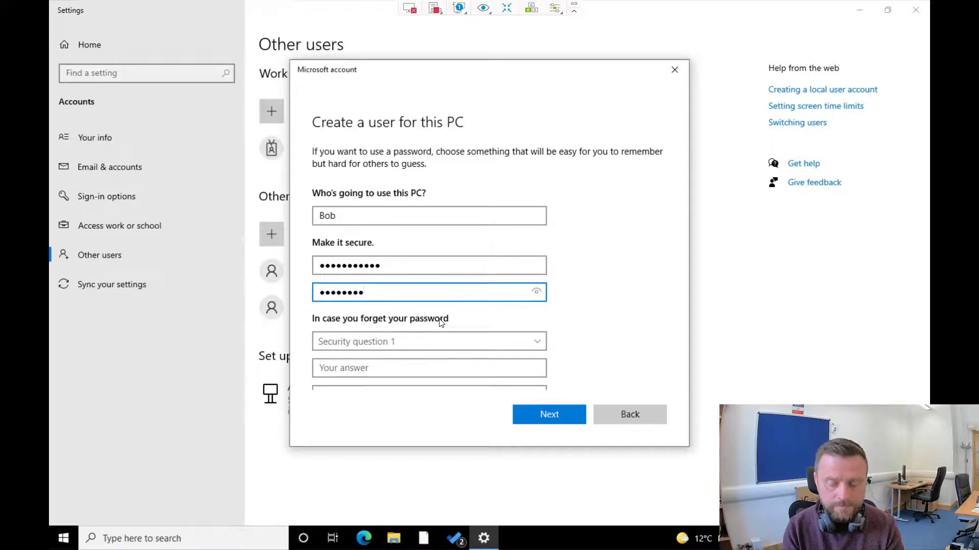
type("123")
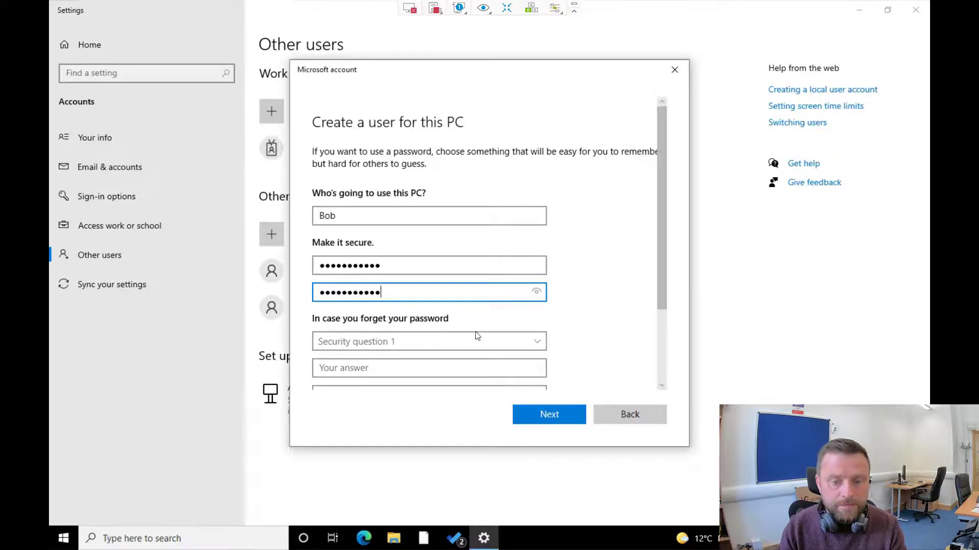
Choose the first pet's name security question and submit the new local account.
scroll(630, 299, "down", 2)
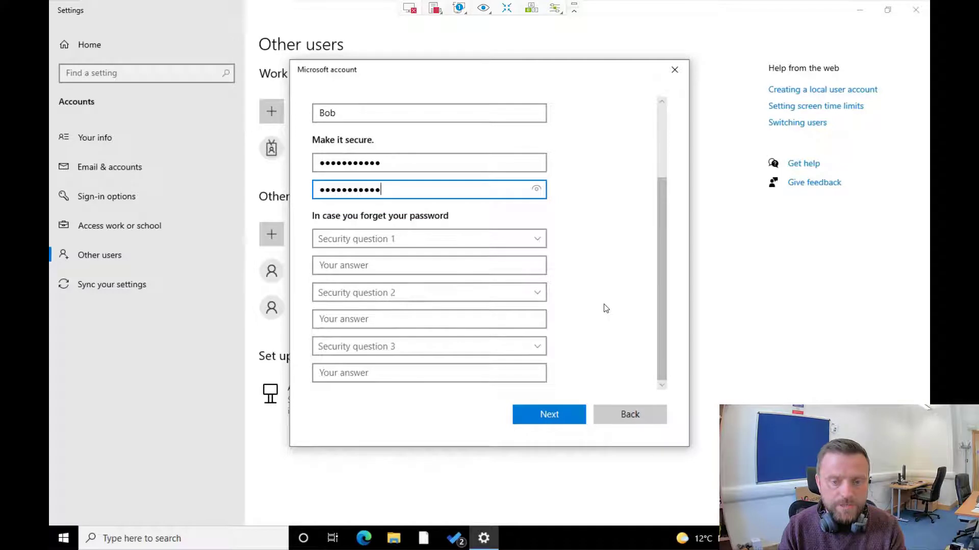
left_click(428, 239)
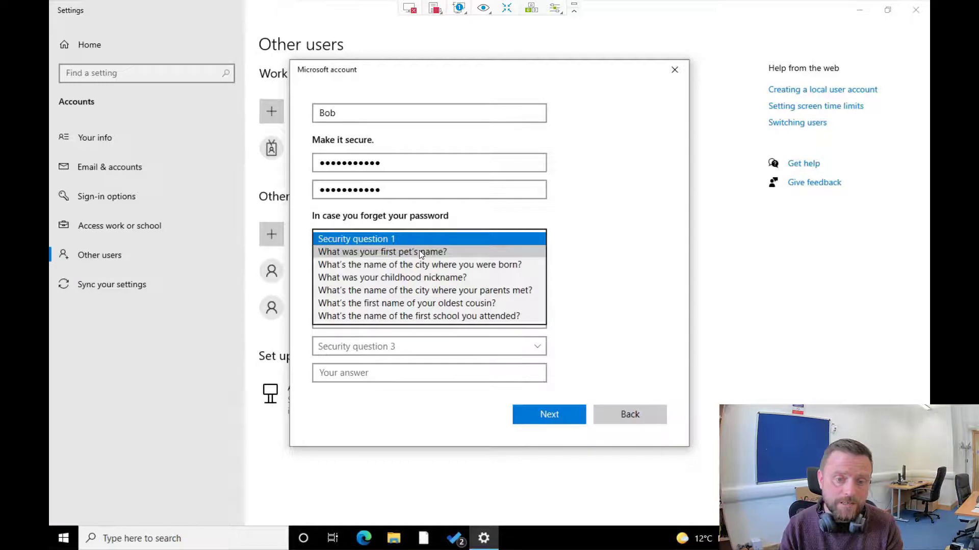
left_click(419, 252)
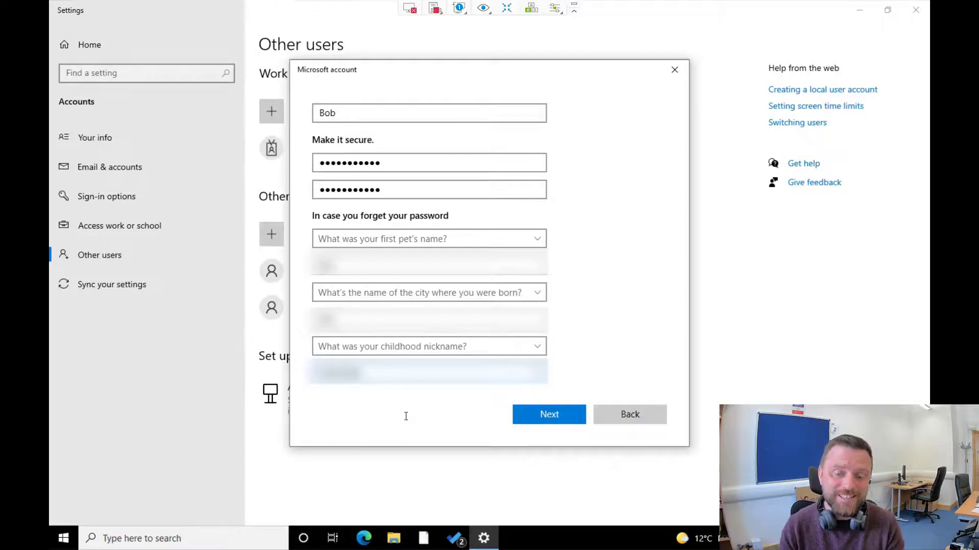
left_click(533, 413)
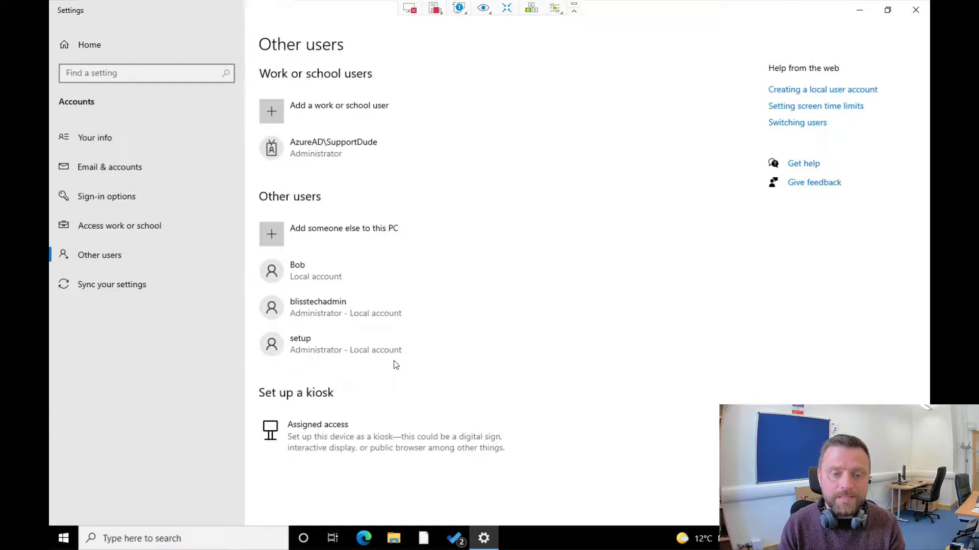
left_click(315, 271)
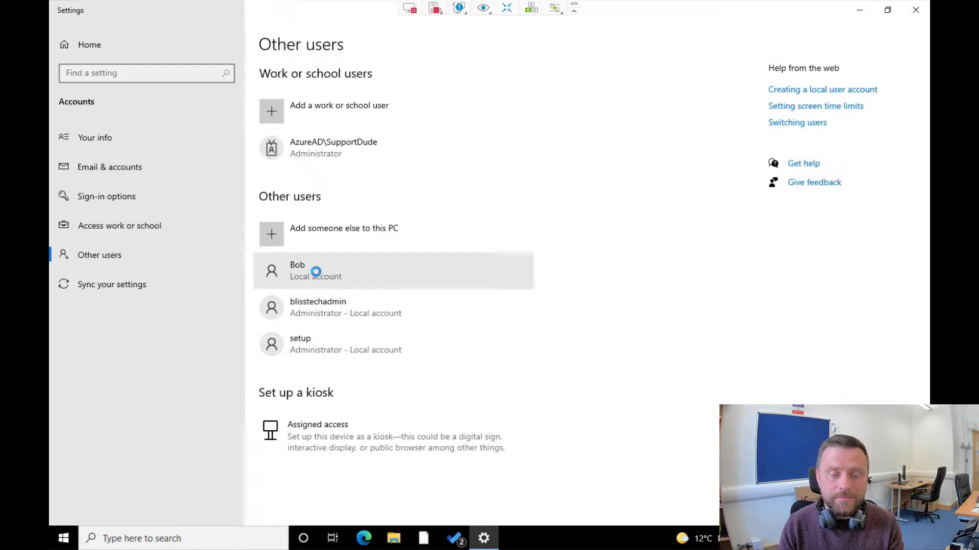
left_click(326, 272)
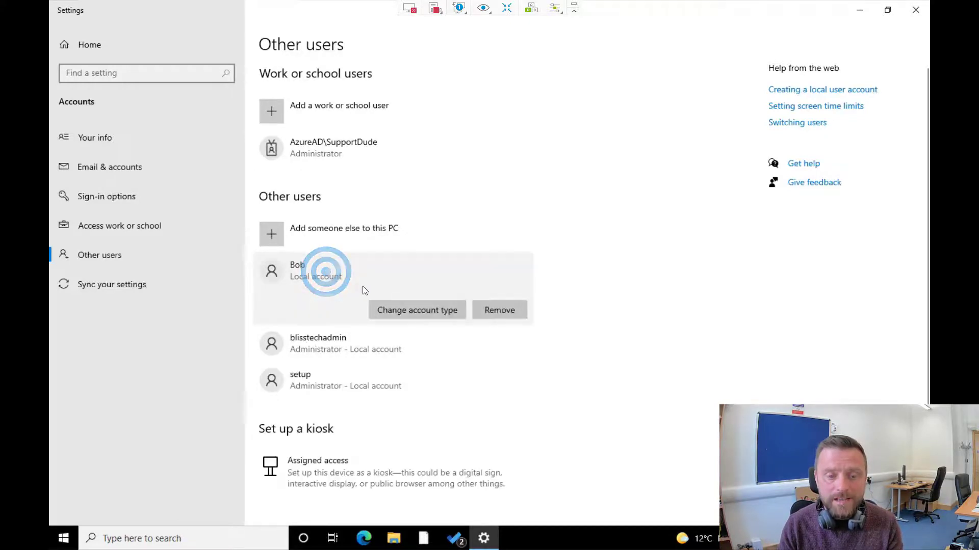
left_click(433, 311)
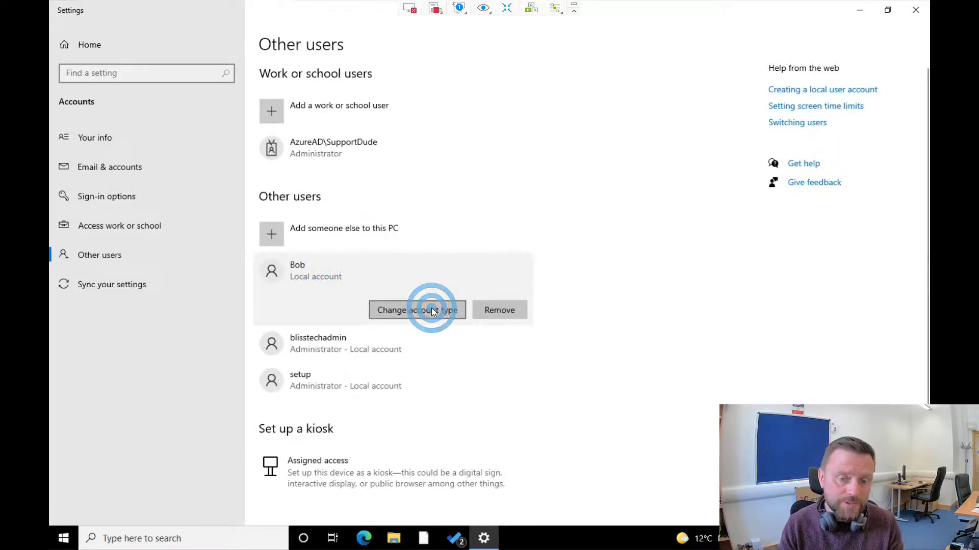
left_click(406, 276)
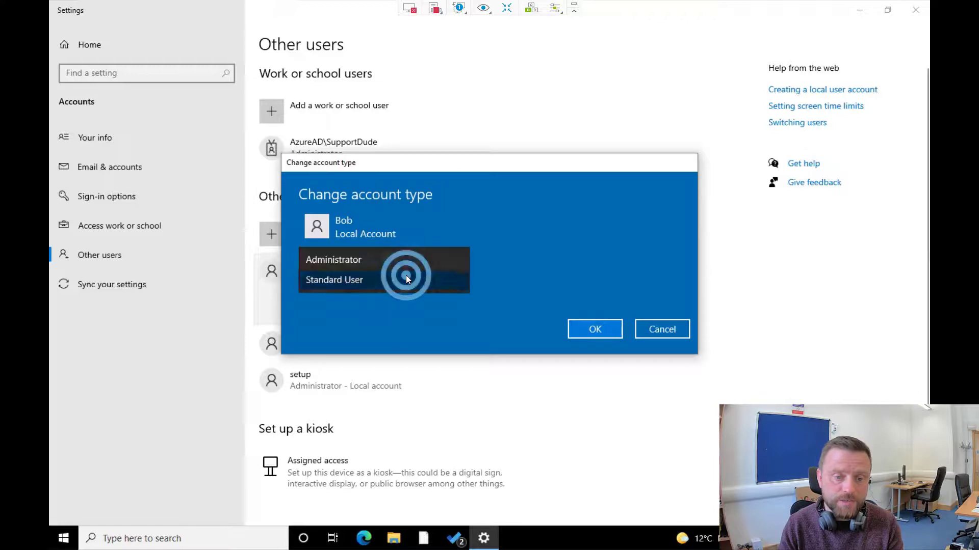
left_click(402, 324)
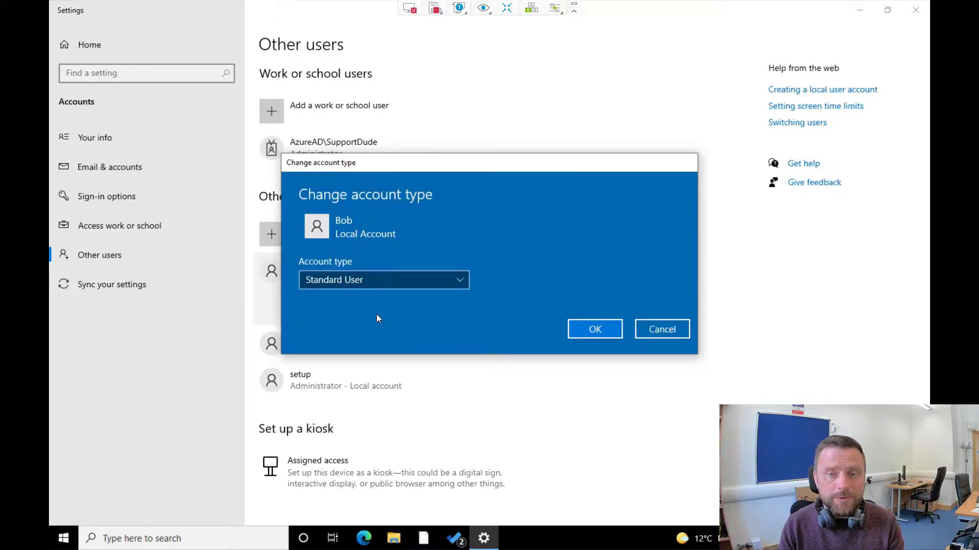
left_click(655, 329)
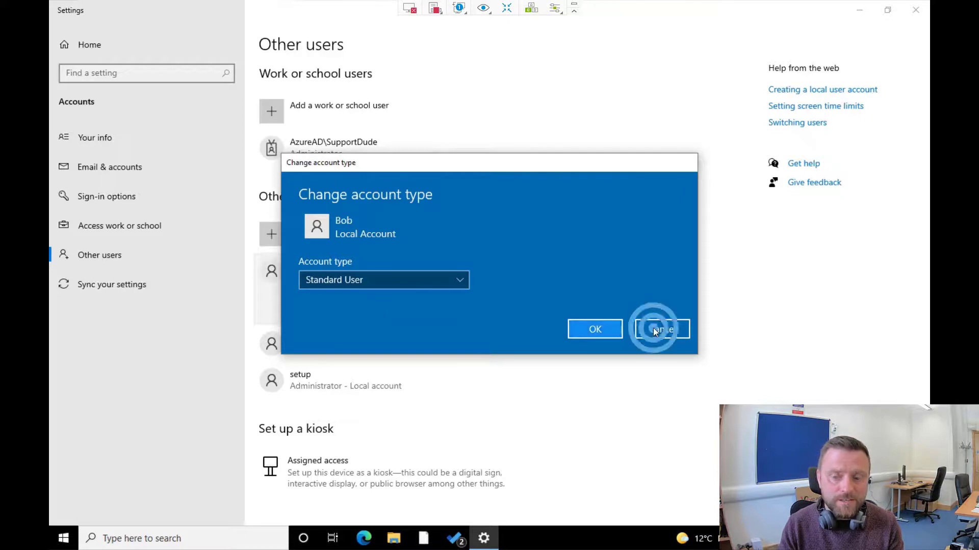
left_click(61, 533)
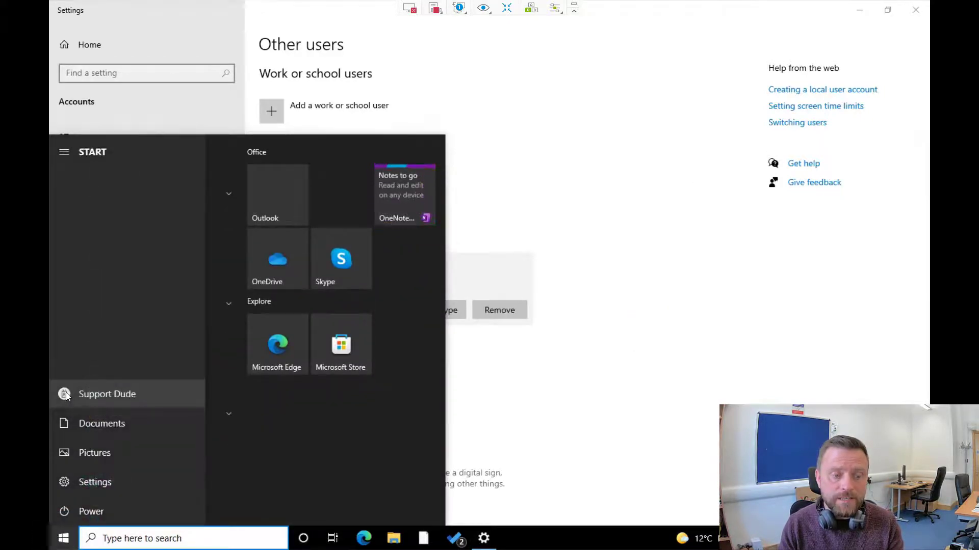
Switch user from the Start menu and choose Other user on the sign-in screen.
left_click(65, 394)
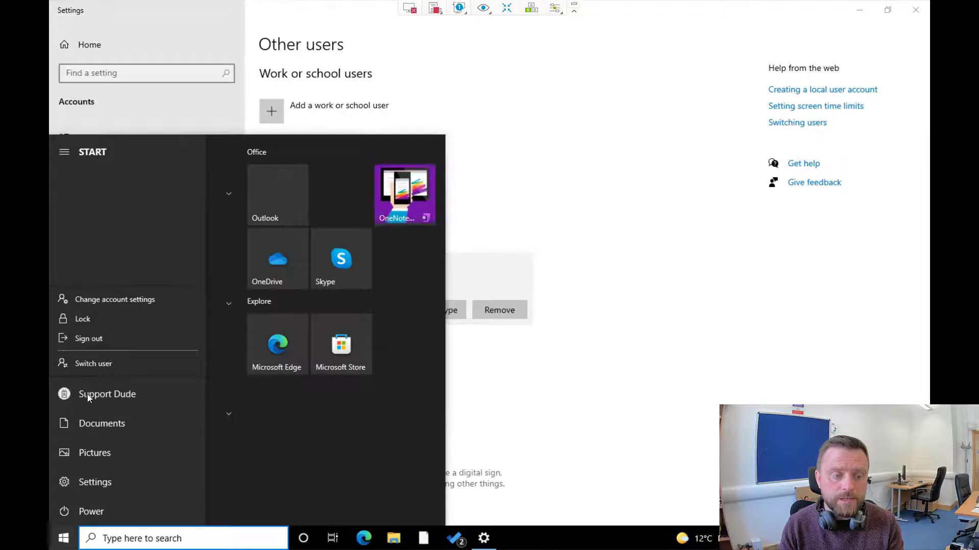
left_click(96, 364)
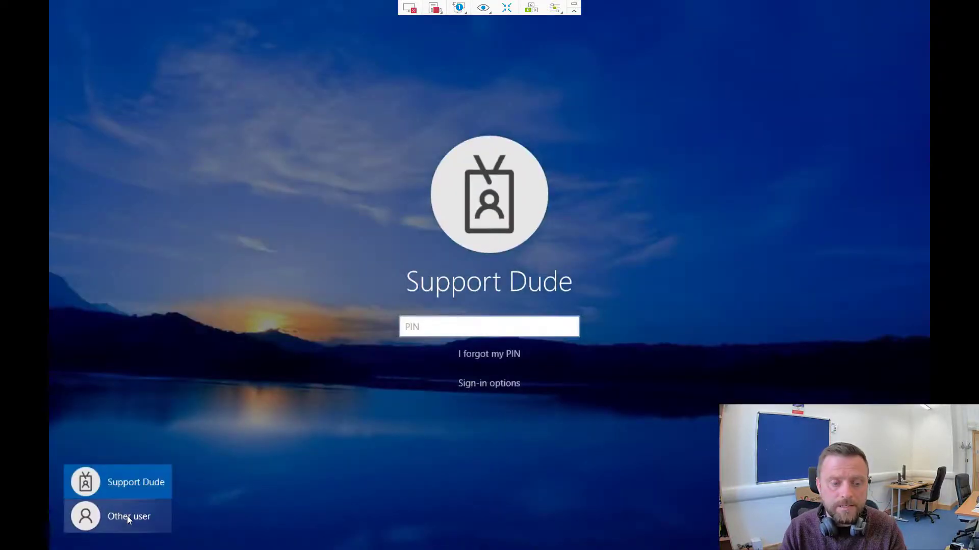
left_click(129, 516)
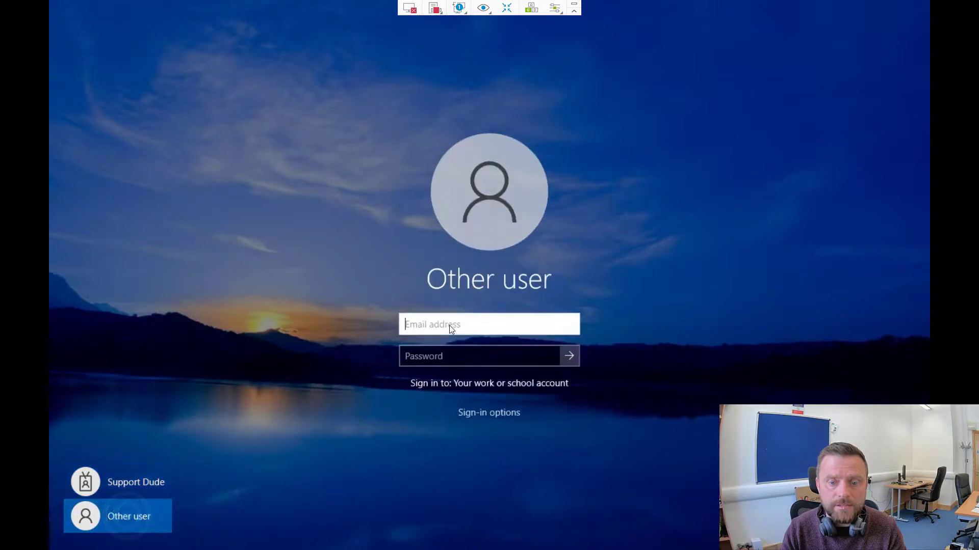
Enter the user name .\bob and the account's password.
left_click(449, 325)
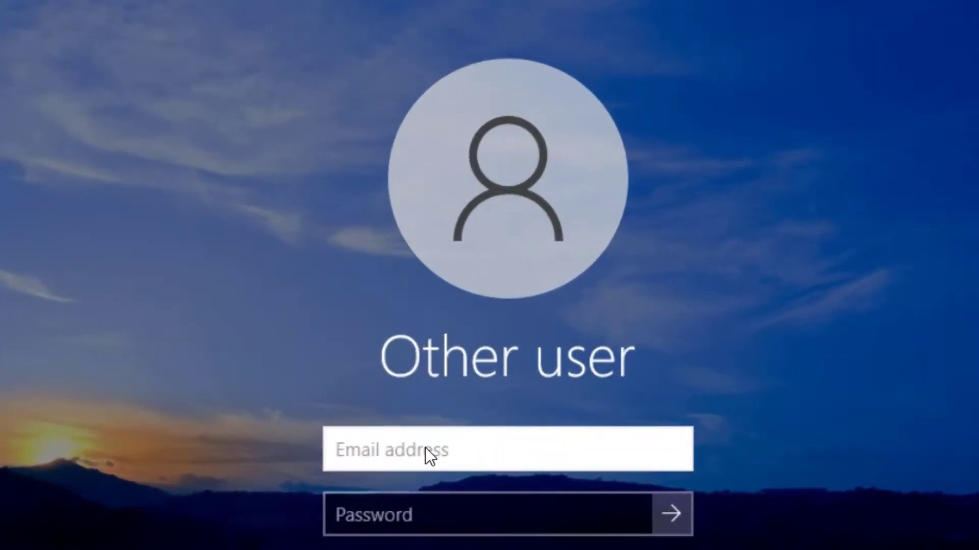
type(".\\")
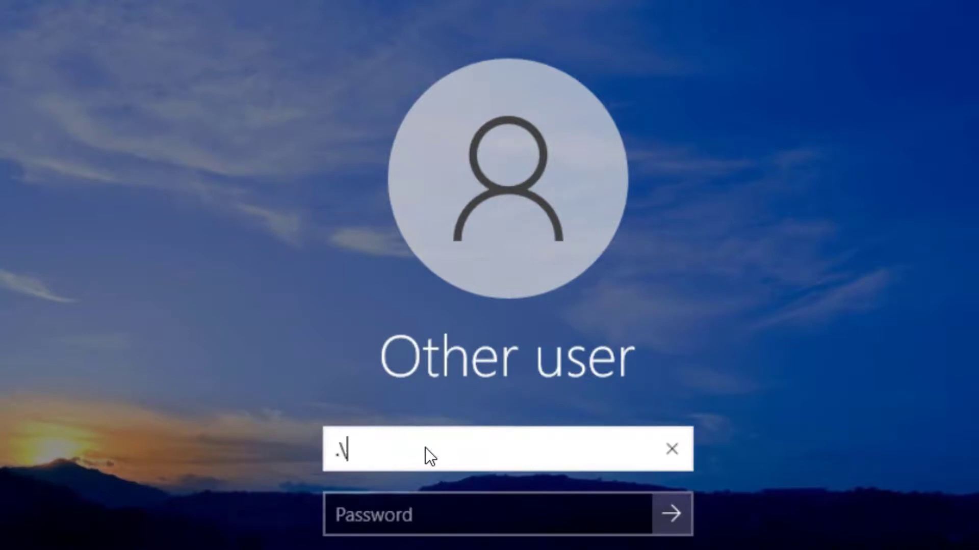
type("bob")
key("Tab")
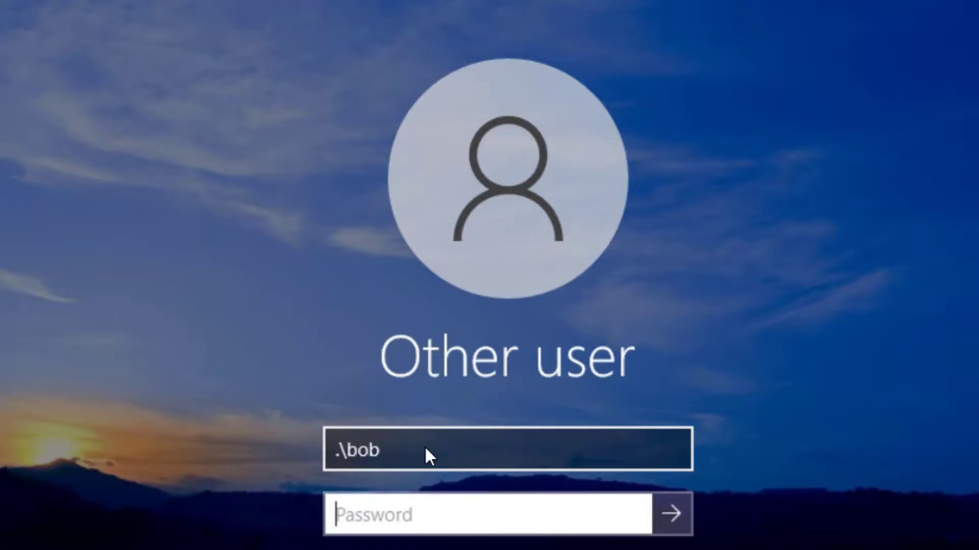
type("***********")
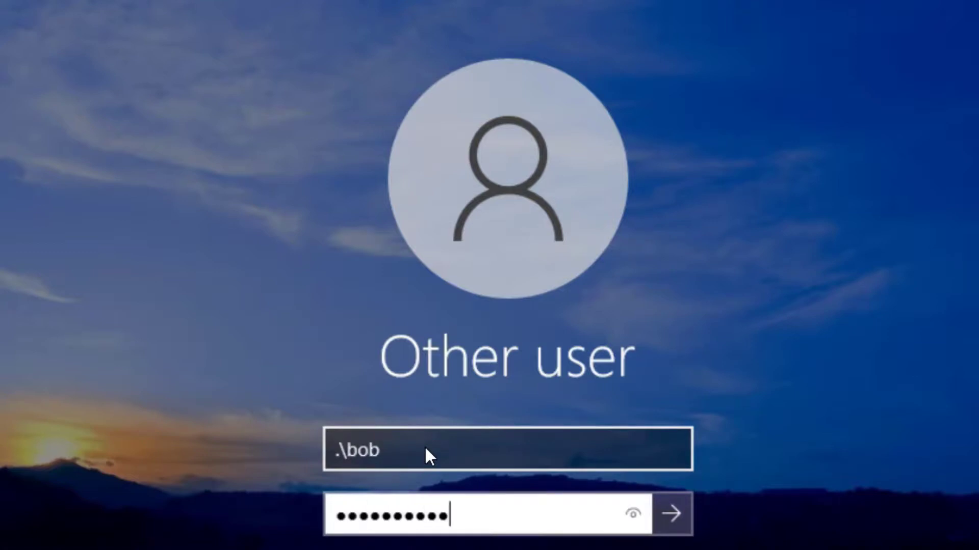
type("*")
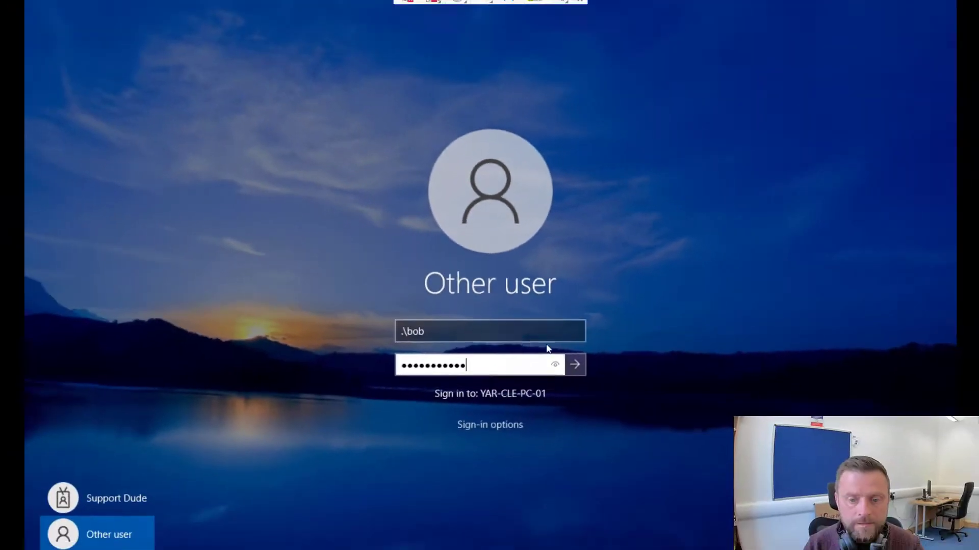
Submit the credentials to sign in as .\bob and load its desktop.
left_click(568, 350)
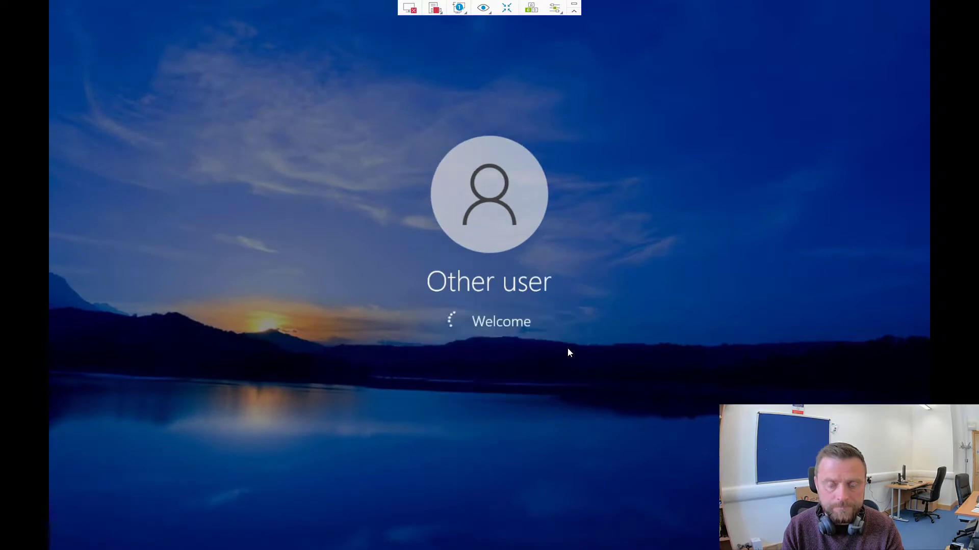